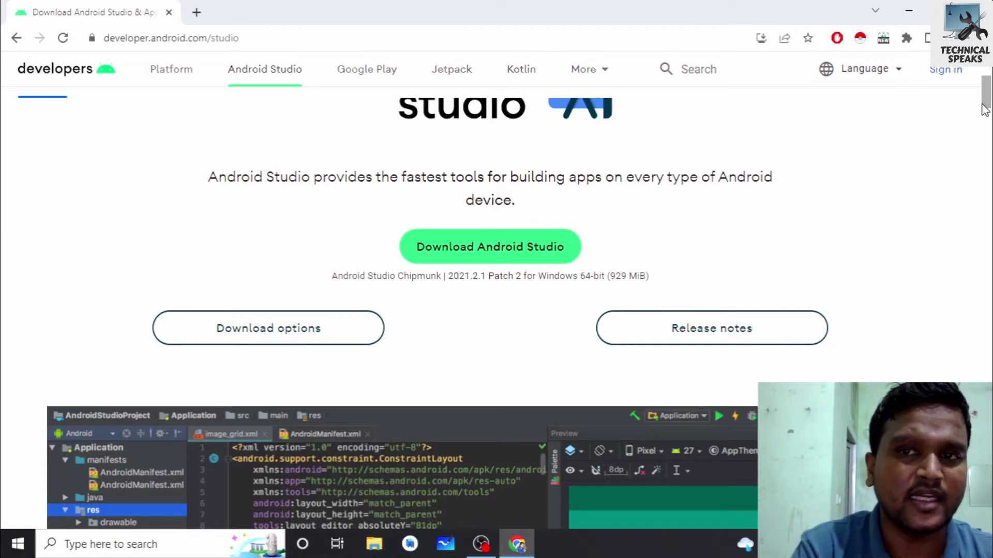
Step: Open the license terms for downloading Android Studio Chipmunk 2021.2.1 Patch 2 for Windows 64-bit
drag(988, 101, 988, 88)
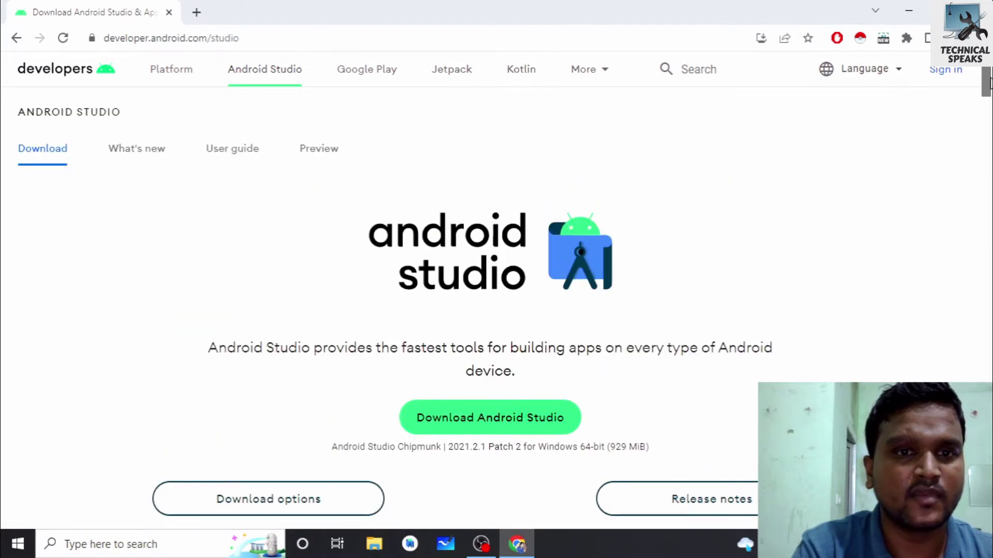
scroll(704, 214, down, 3)
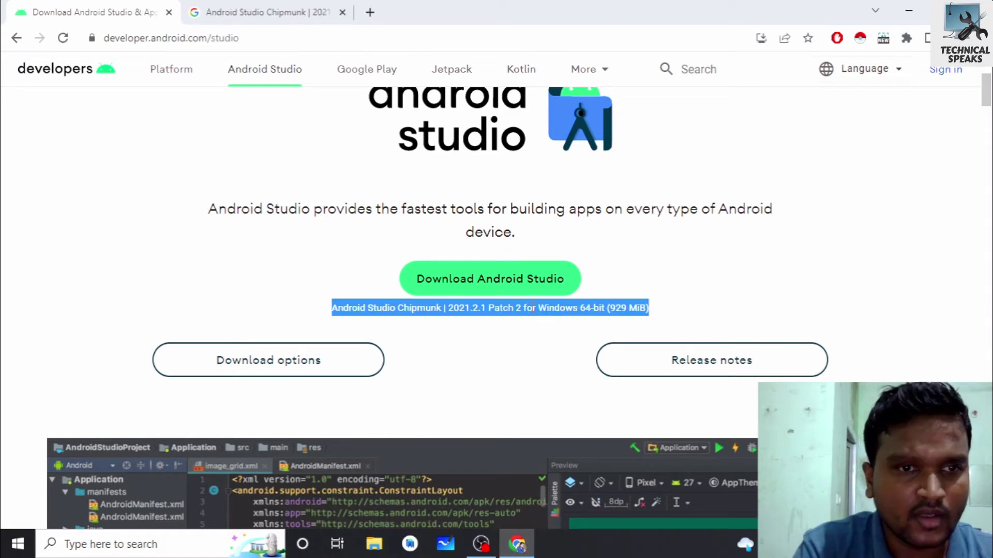
click(532, 307)
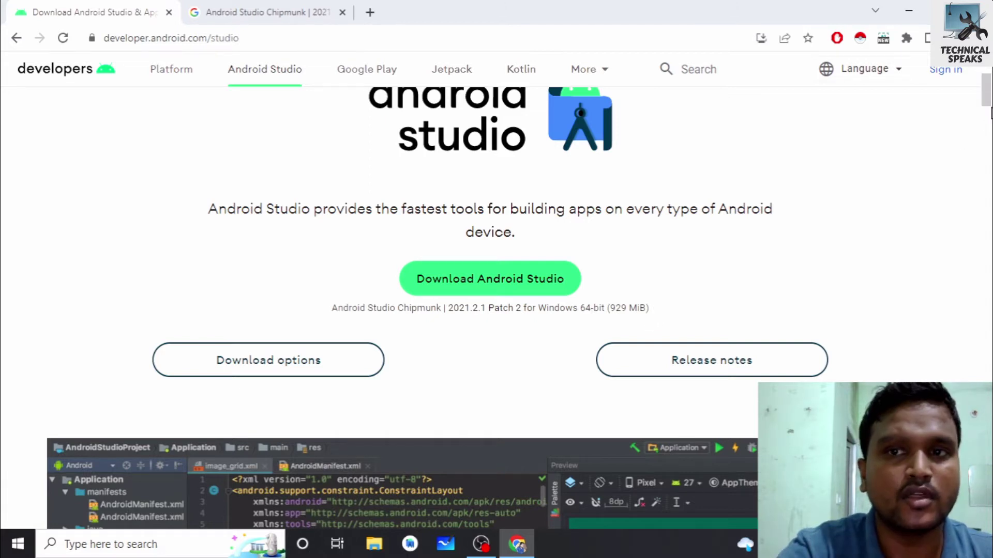
scroll(991, 112, down, 2)
click(463, 161)
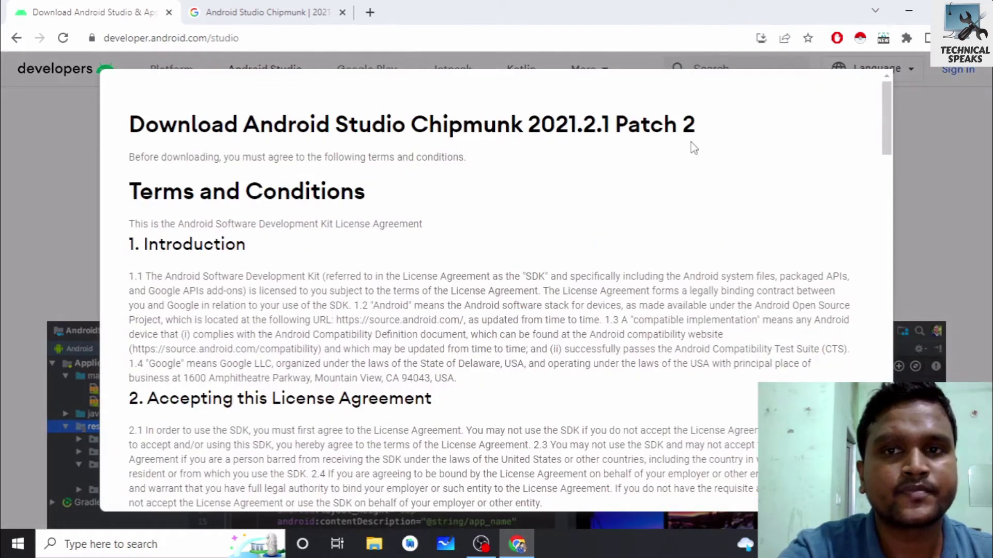
Step: Agree to the terms and conditions and start downloading Android Studio Chipmunk 2021.2.1 Patch 2 for Windows
drag(884, 107, 889, 473)
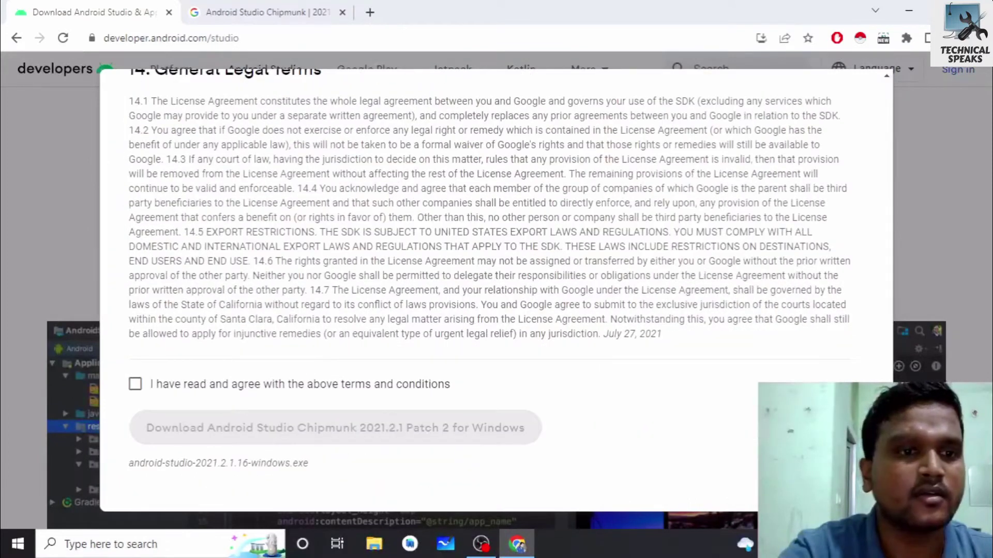
click(135, 385)
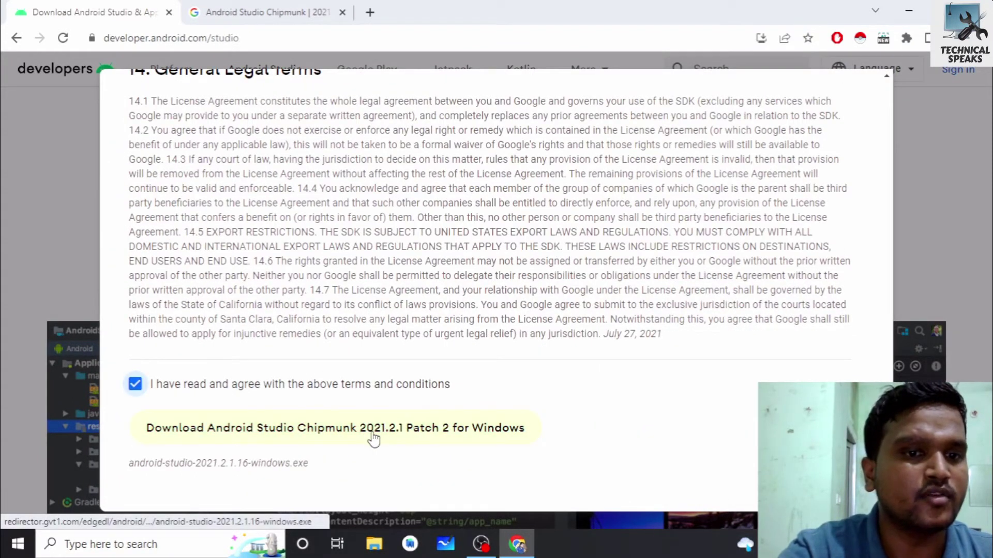
click(331, 423)
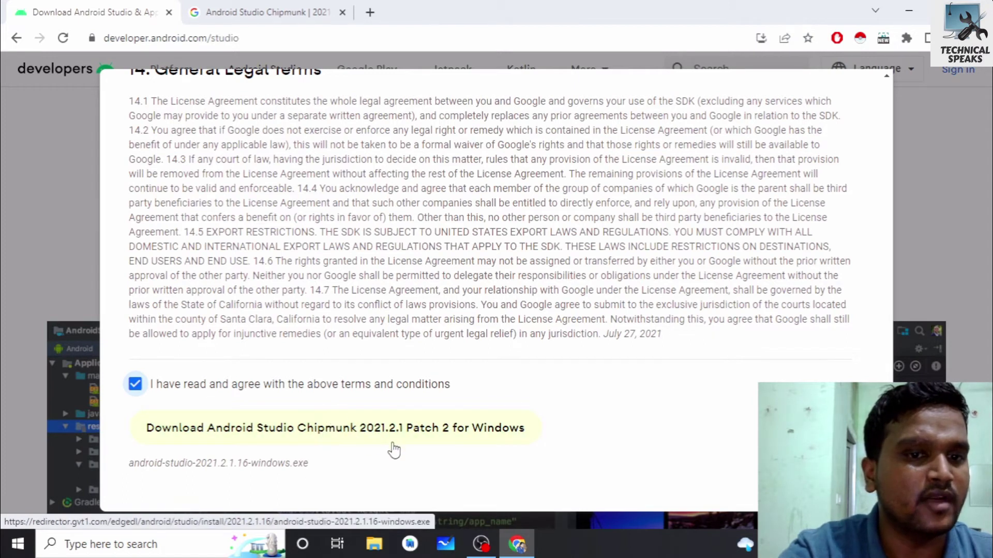
click(408, 436)
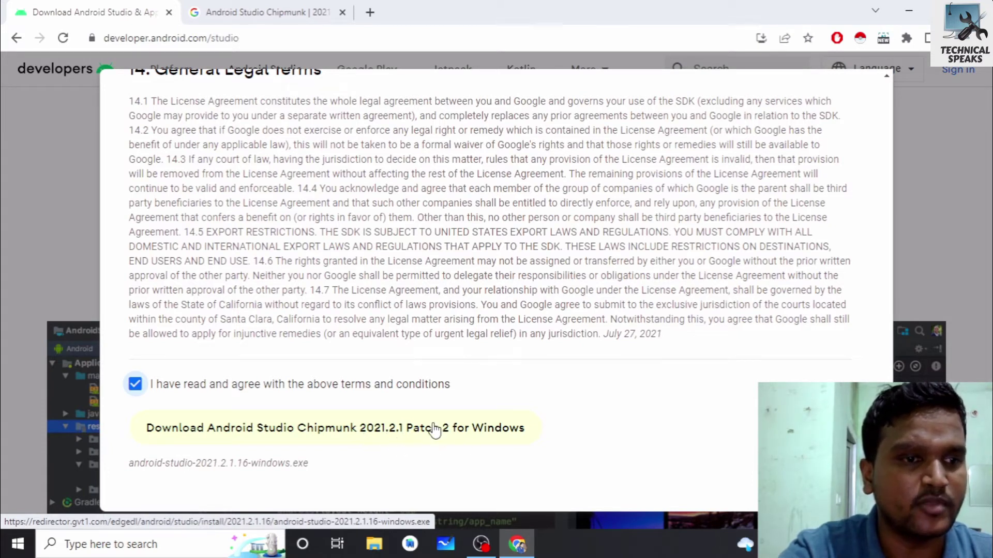
click(375, 429)
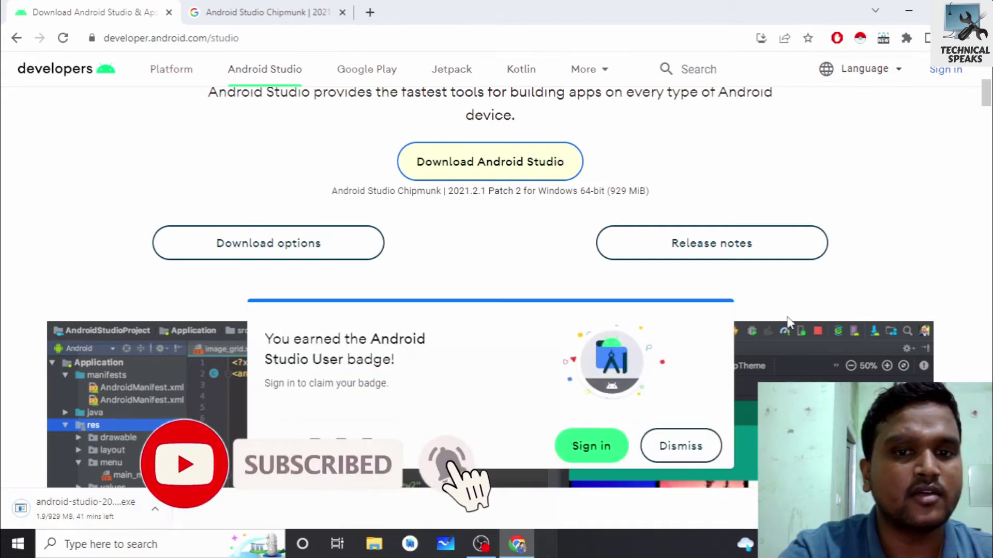
Step: Dismiss the Android Studio User badge offer and cancel the running installer download
click(674, 439)
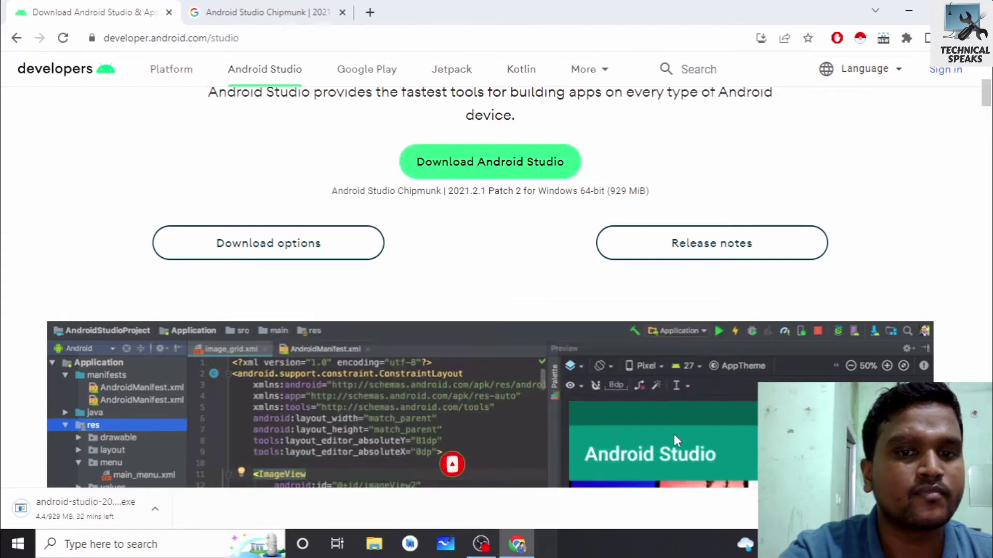
scroll(674, 434, down, 5)
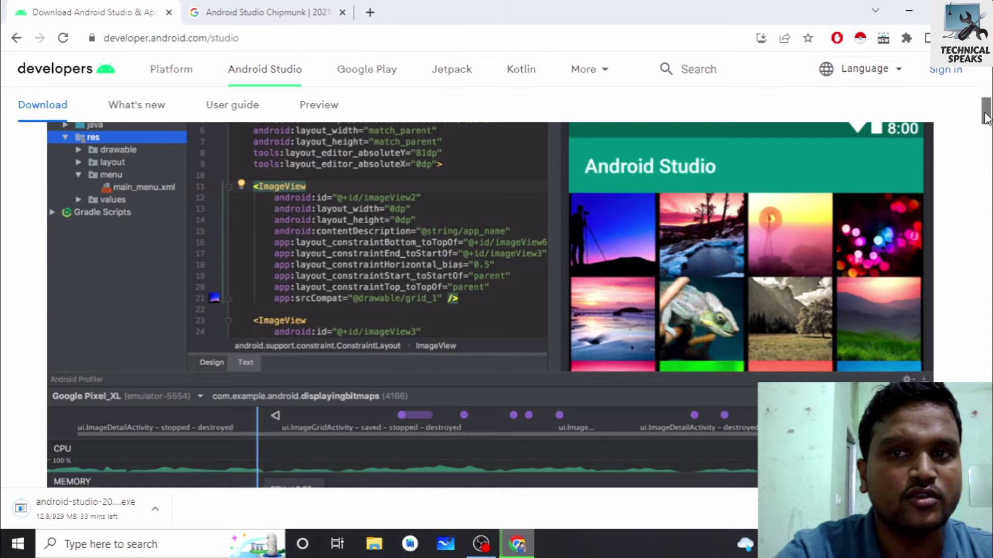
scroll(713, 183, up, 7)
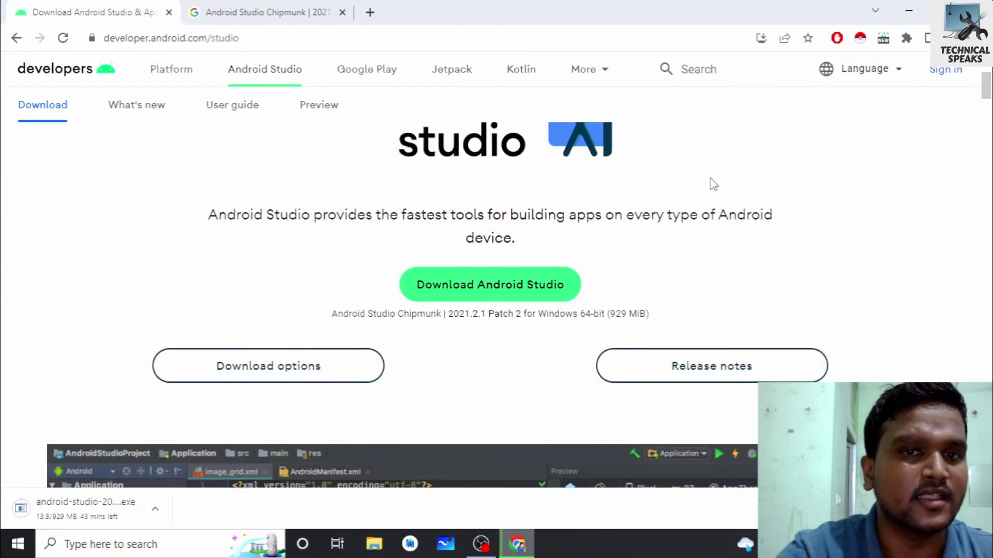
click(154, 512)
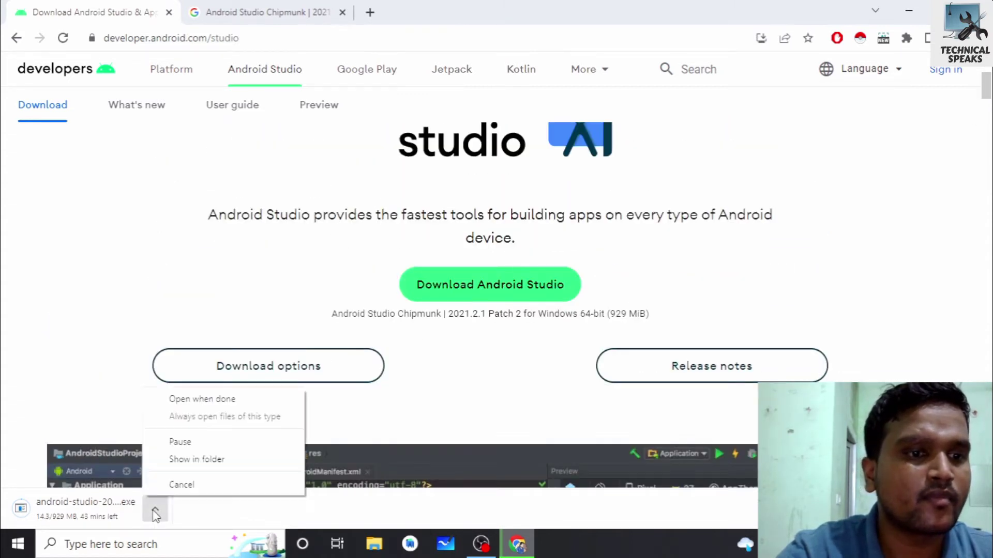
click(182, 484)
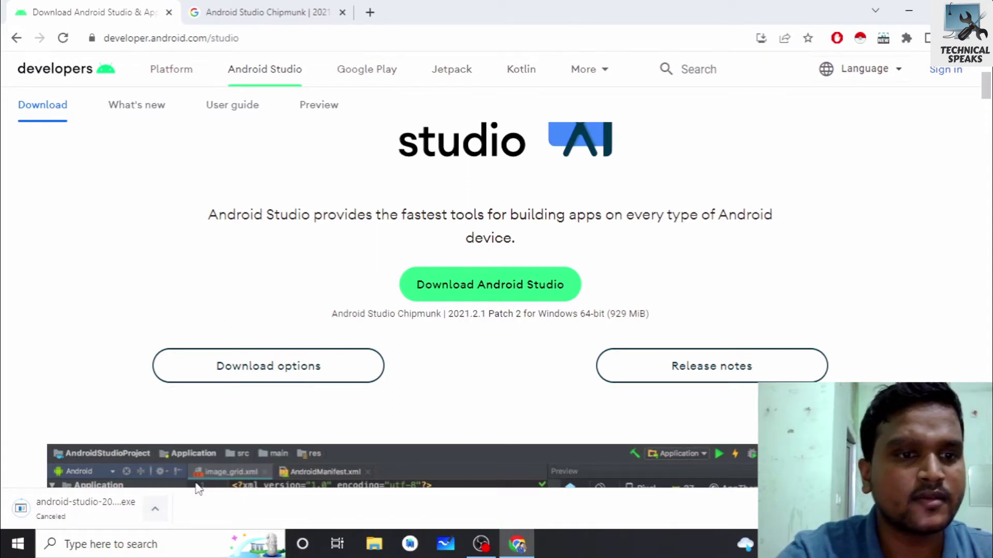
Step: Examine the Android Studio feature sections, the download packages for each platform, and the command line tools packages
scroll(497, 305, up, 3)
drag(991, 75, 988, 167)
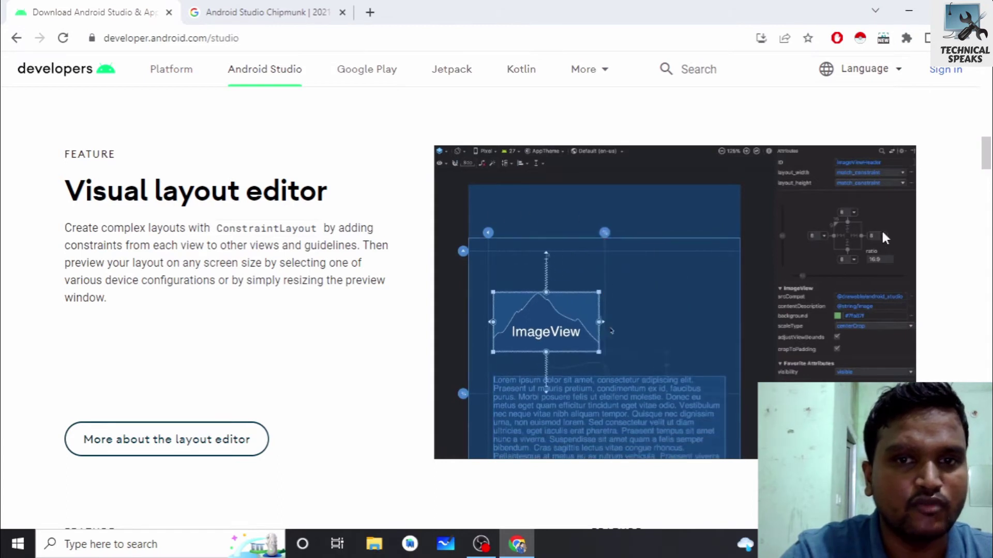
scroll(188, 332, down, 2)
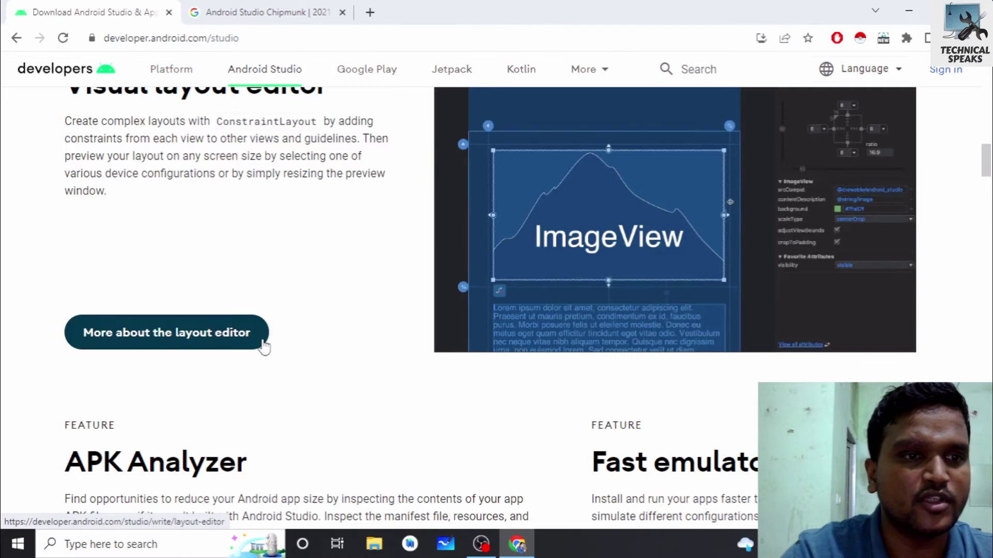
scroll(550, 336, down, 5)
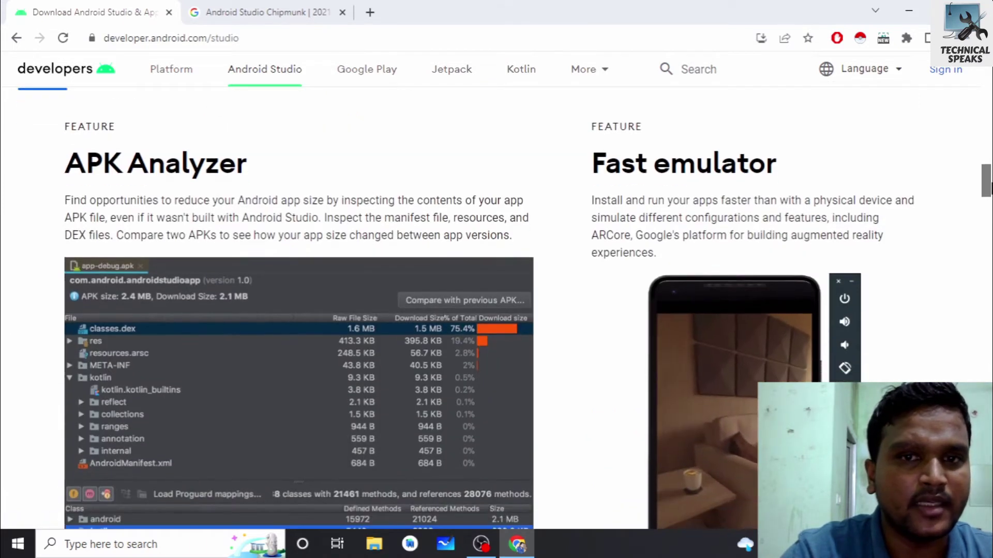
scroll(988, 186, down, 2)
drag(988, 191, 987, 365)
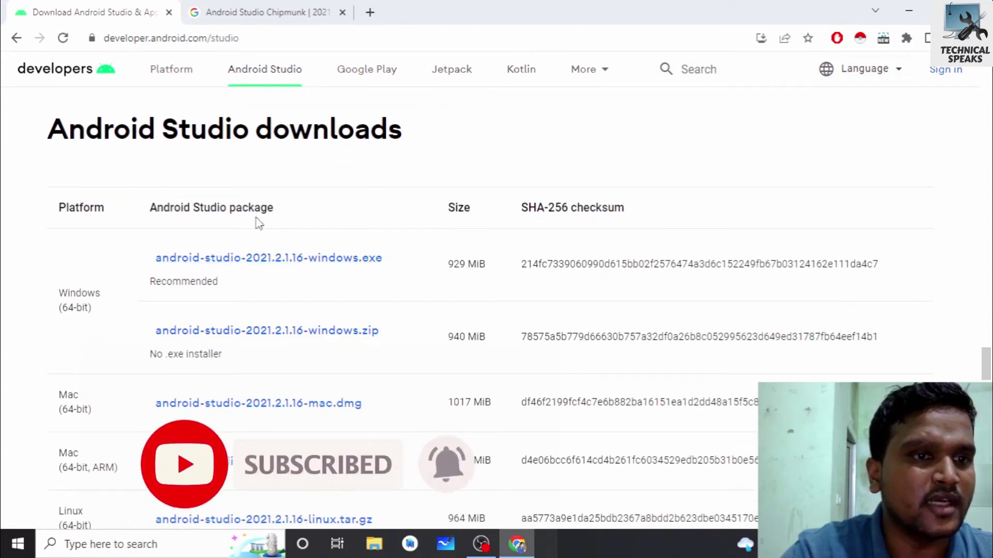
drag(988, 361, 987, 364)
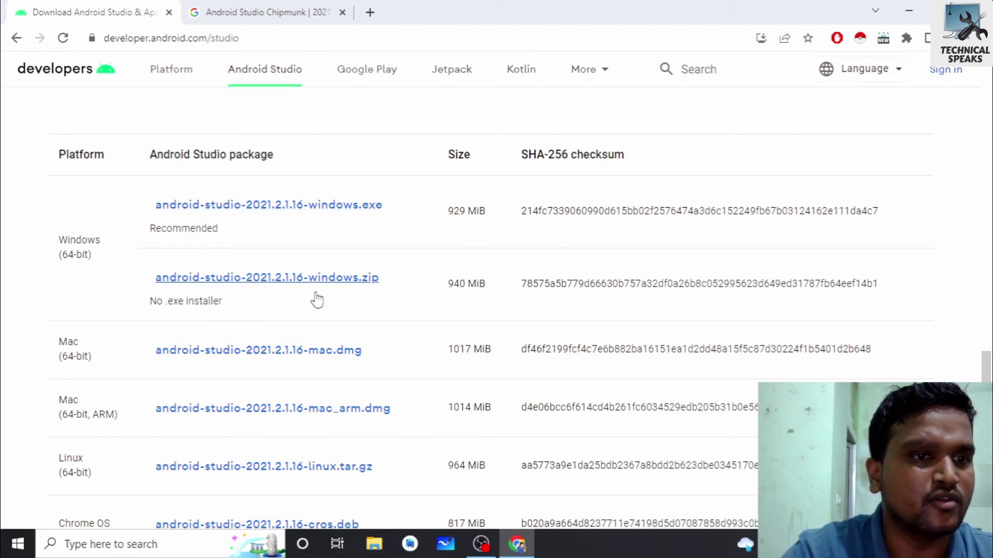
scroll(283, 302, down, 10)
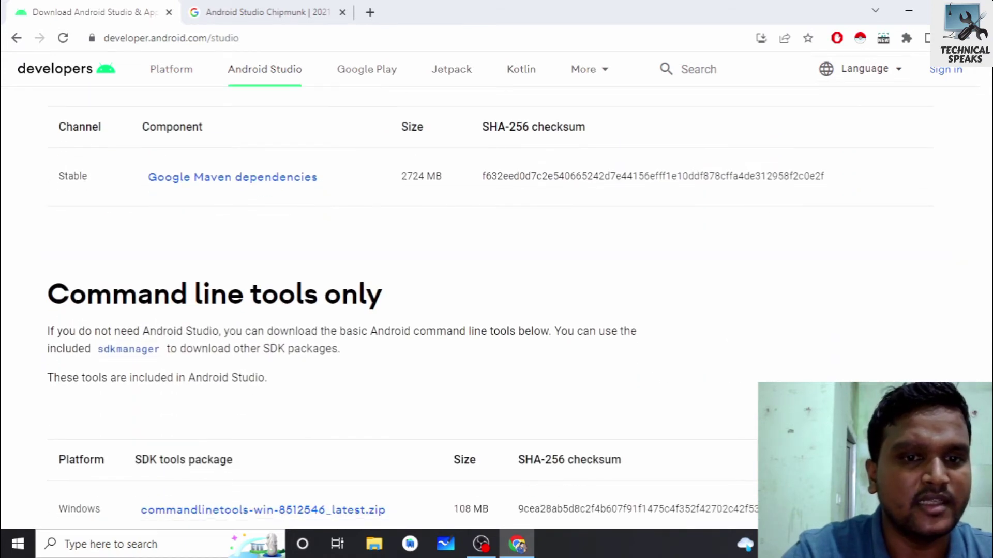
scroll(490, 311, down, 6)
key(Home)
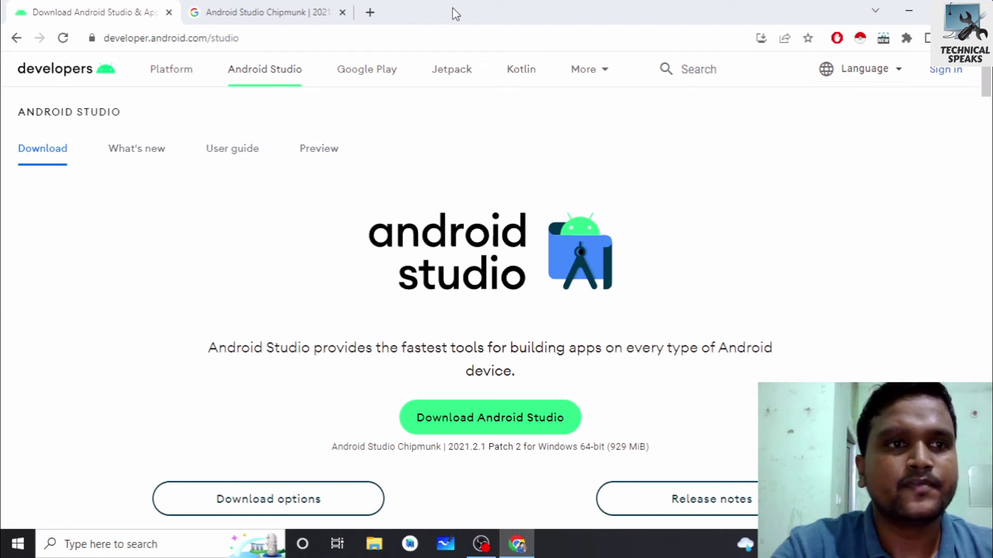
Step: Open developer.android.com/studio/install in a new browser tab
click(272, 20)
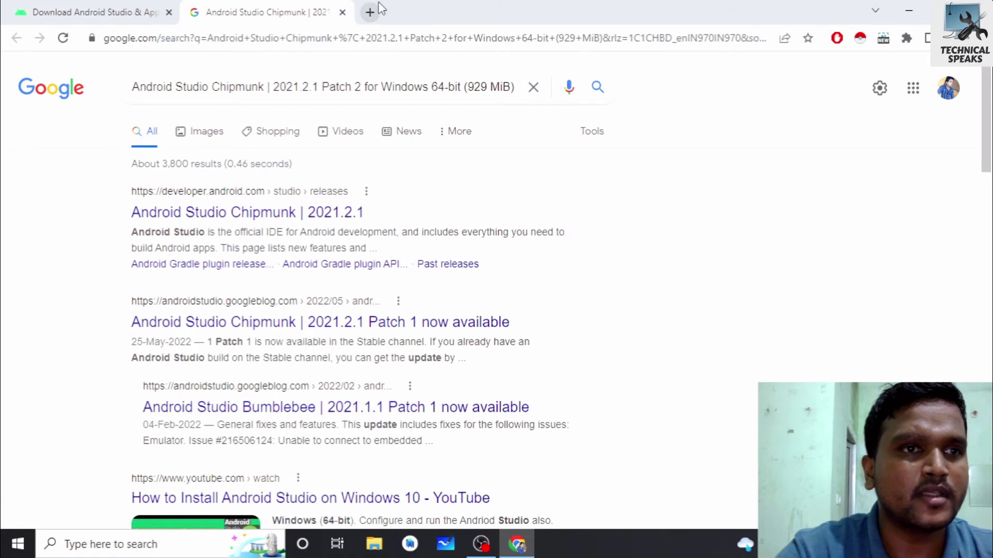
click(370, 13)
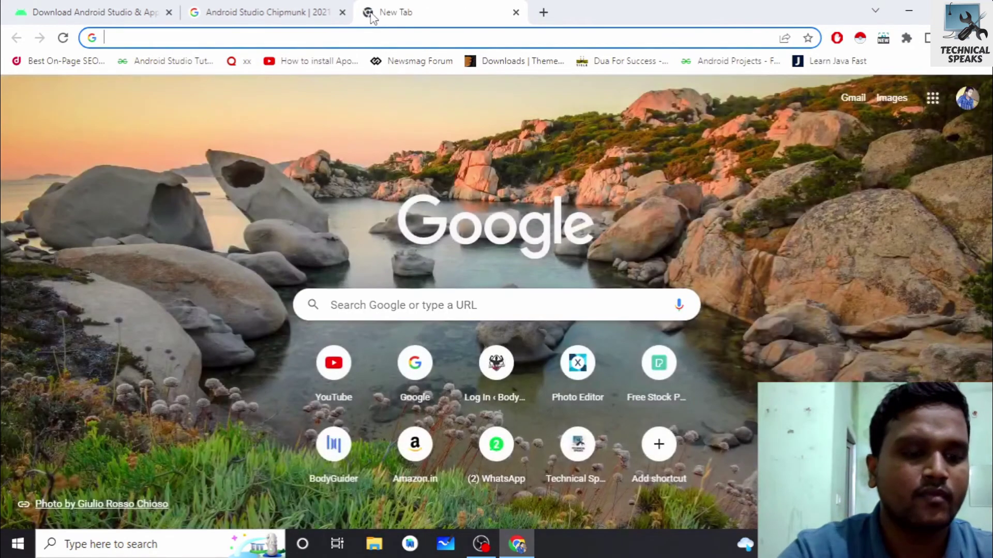
text(develope)
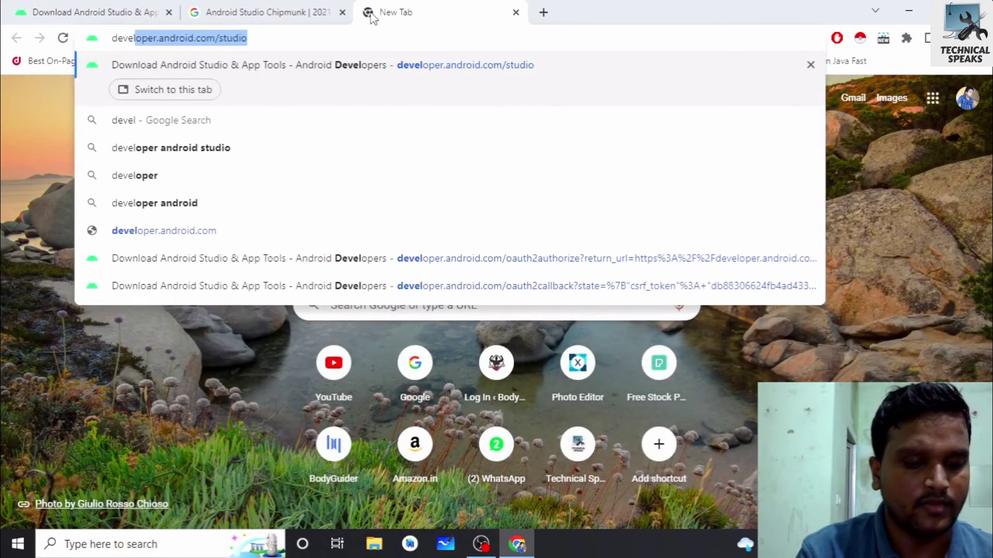
text(r.)
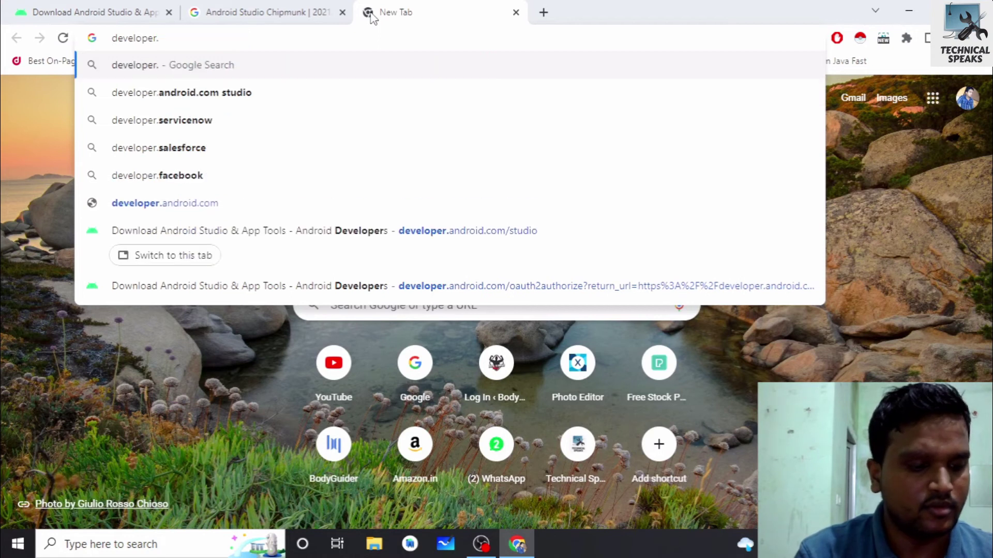
text(andro)
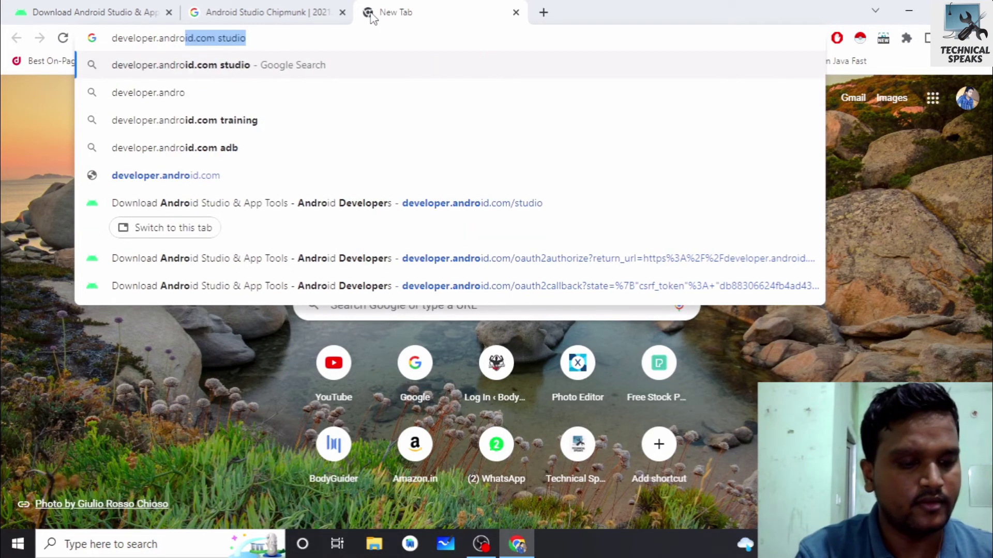
text(id.com/stud)
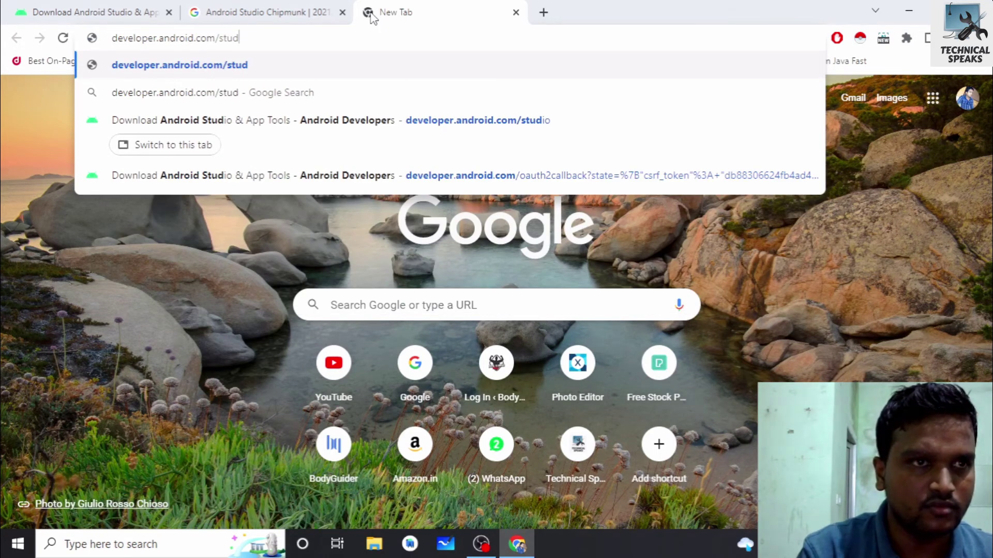
text(io/i)
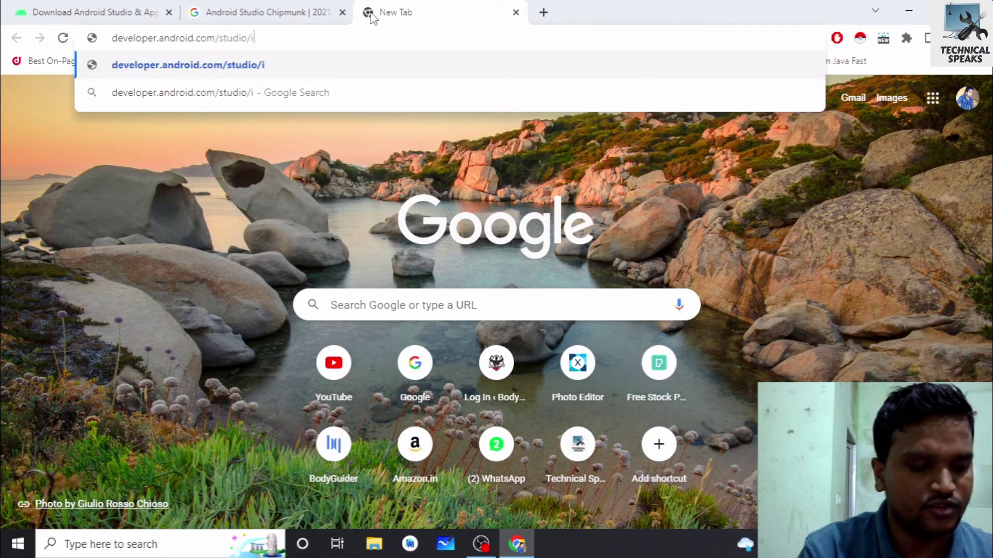
text(nstall)
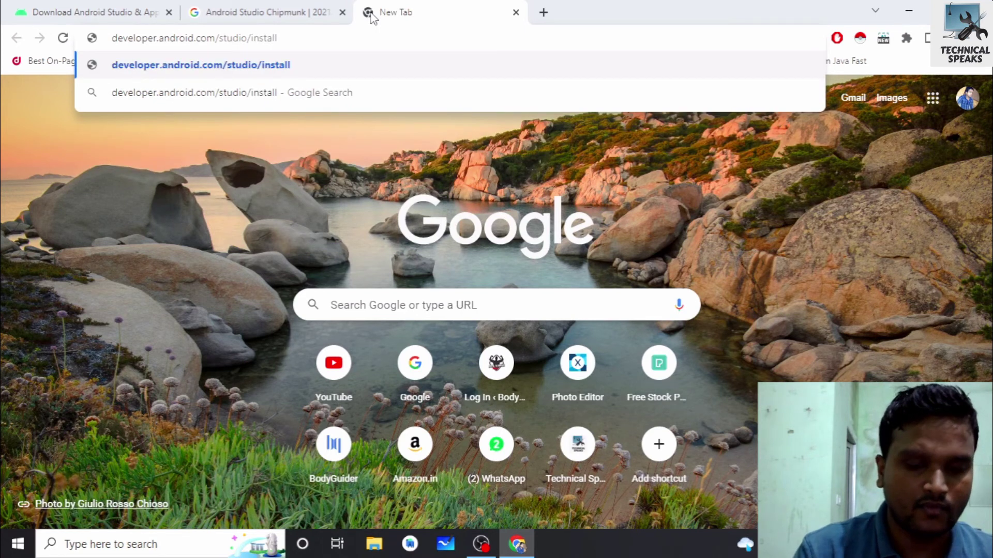
key(Return)
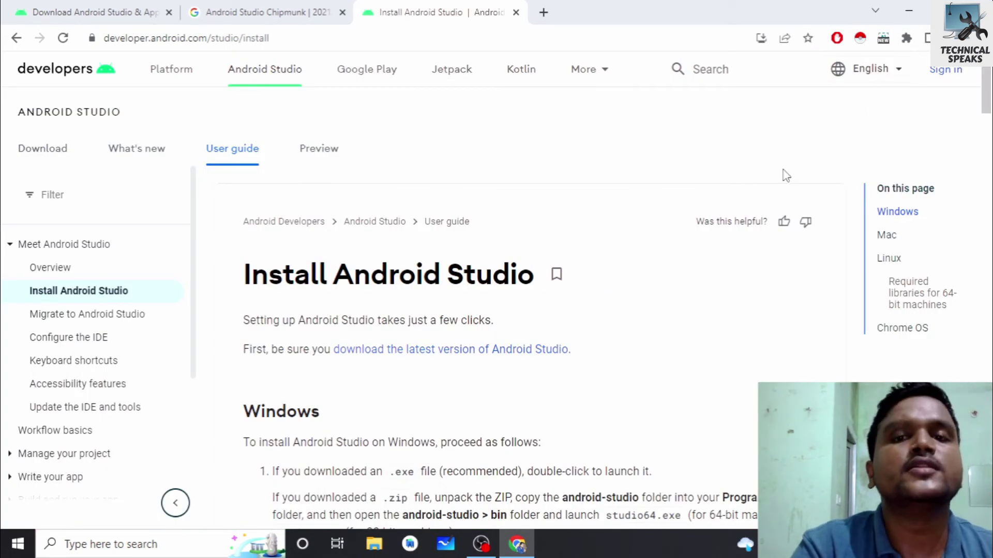
Step: Read the Android Studio installation instructions for Windows, Mac and Linux in the user guide
drag(989, 92, 989, 124)
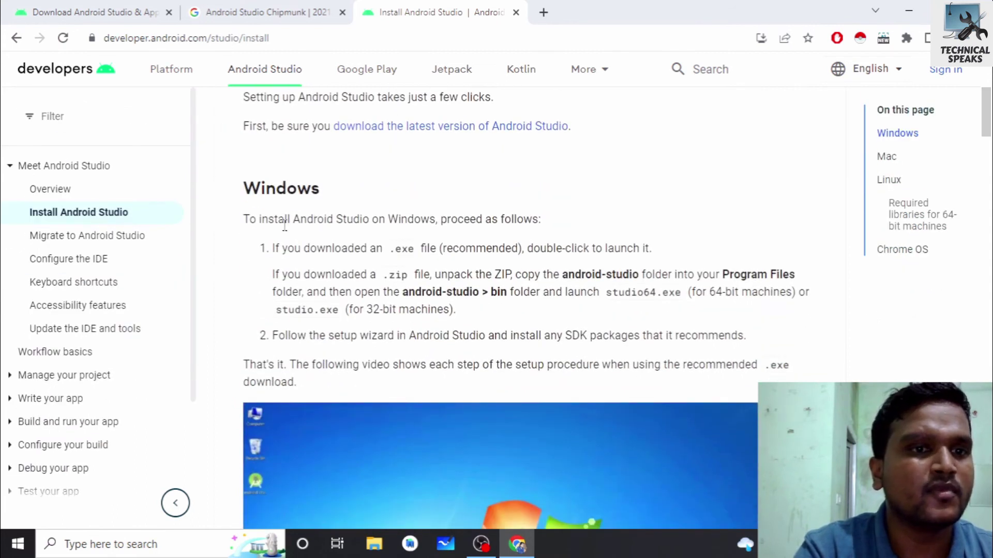
drag(250, 219, 317, 365)
click(345, 336)
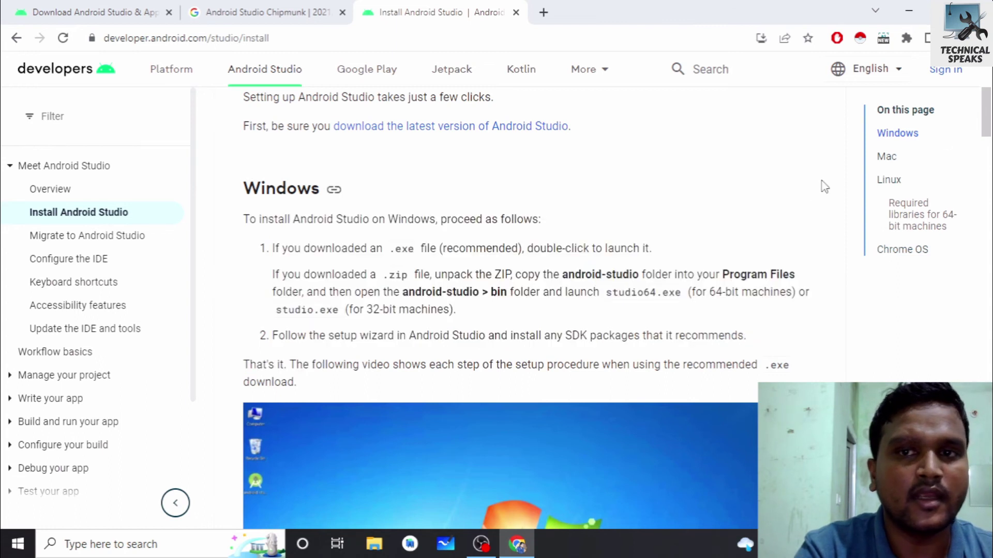
drag(990, 111, 990, 177)
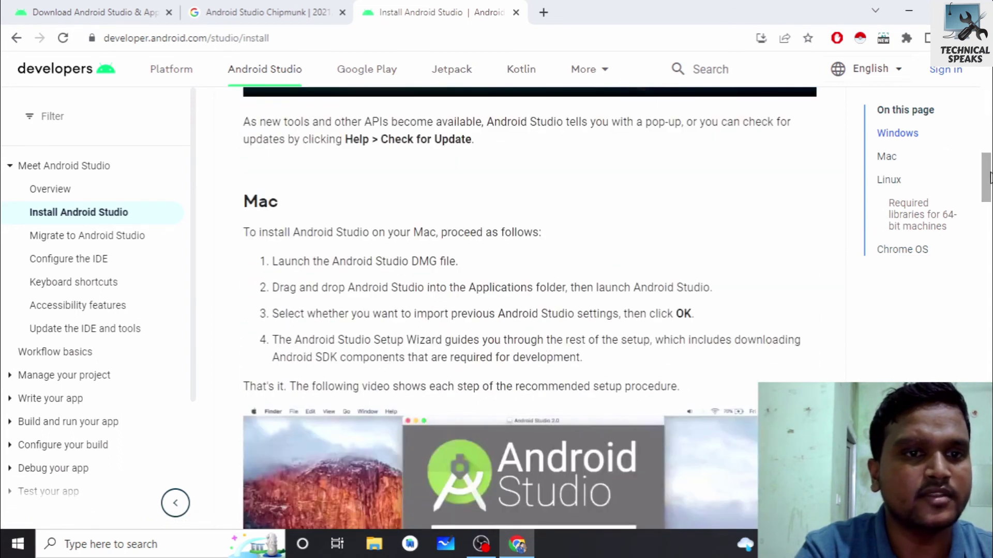
drag(244, 235, 687, 386)
click(687, 386)
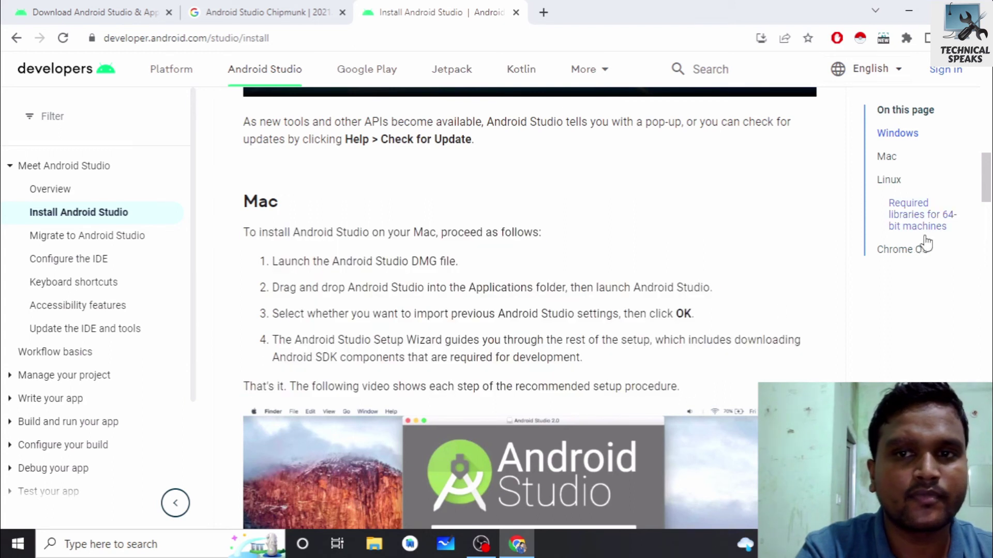
drag(989, 202, 989, 292)
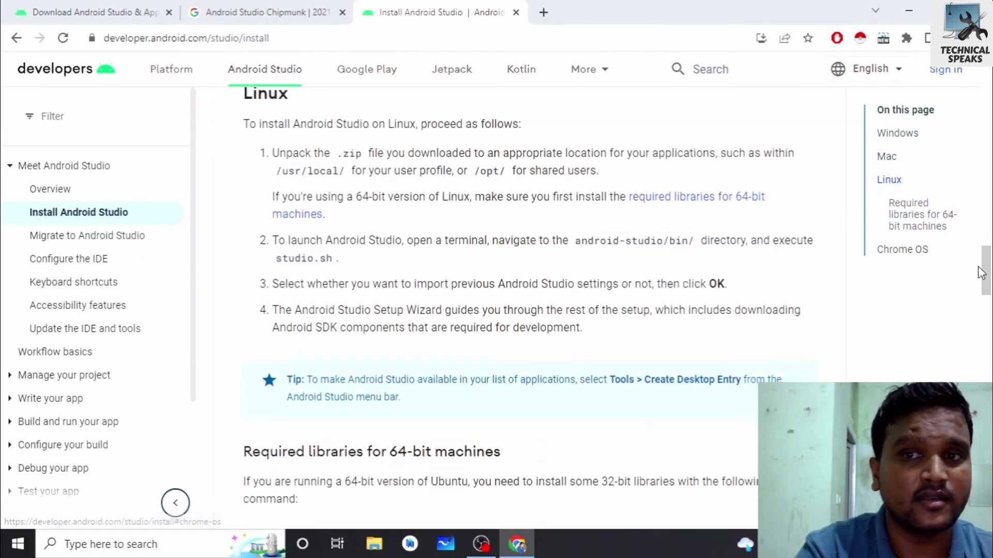
scroll(981, 271, up, 1)
drag(250, 143, 344, 192)
scroll(268, 225, up, 15)
drag(248, 195, 321, 190)
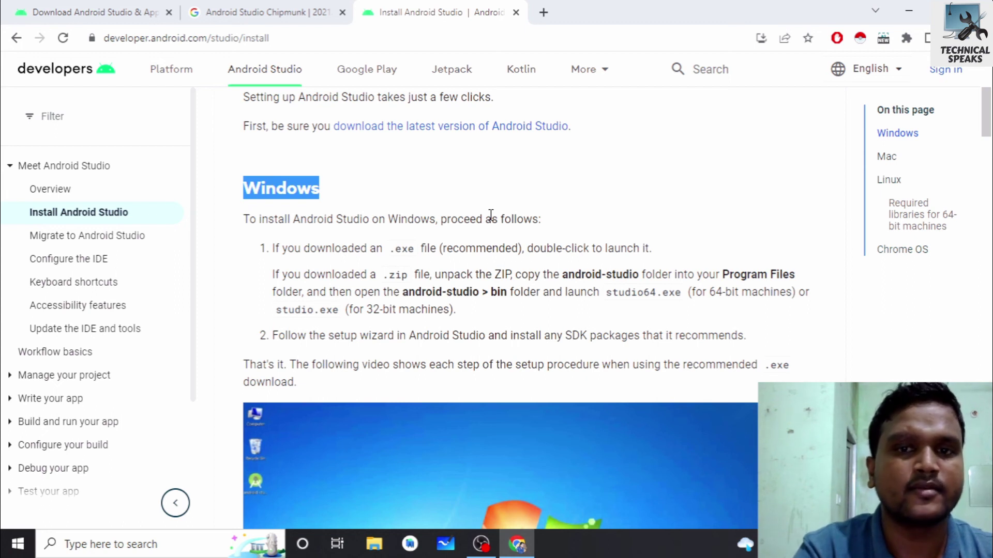
click(491, 214)
scroll(535, 161, up, 4)
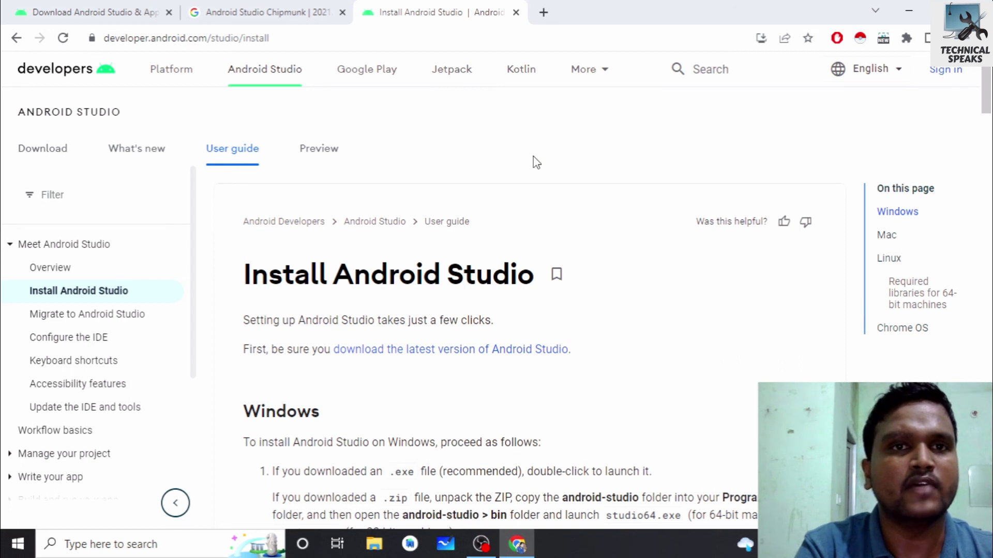
scroll(532, 156, down, 3)
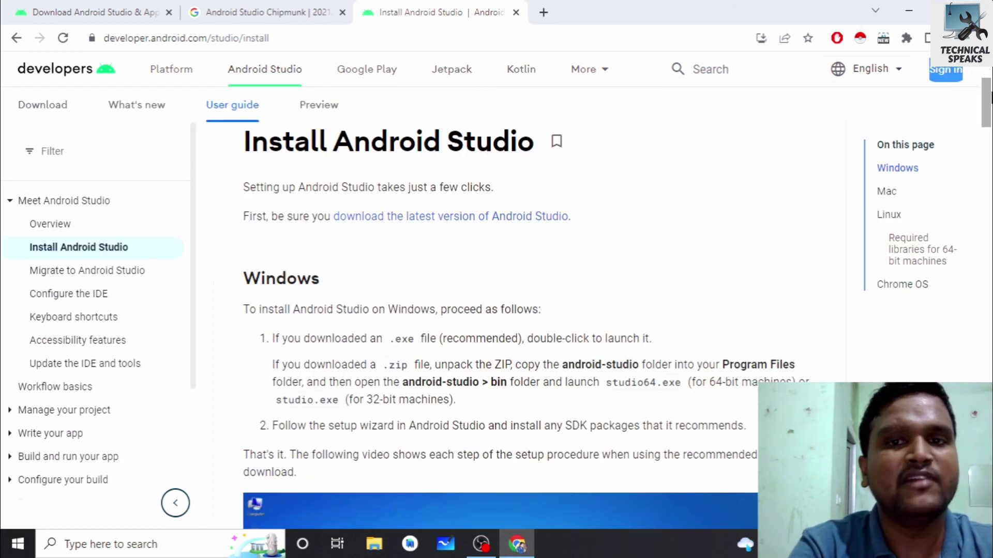